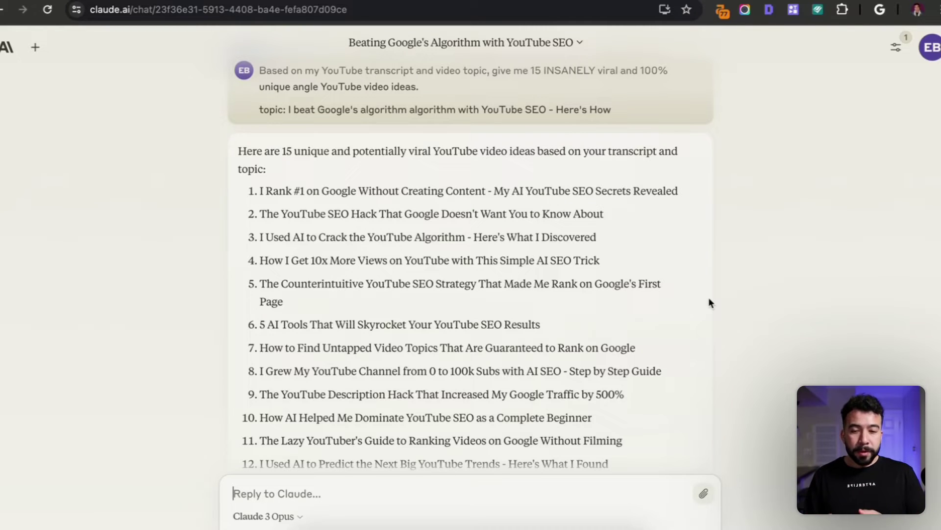
Scroll down through Claude's 15 viral video ideas built from the transcript and YouTube SEO topic
scroll(709, 299, down, 3)
Copy idea 3's title from Claude into cell A2 of the topic sheet
triple_click(324, 162)
key(ctrl+c)
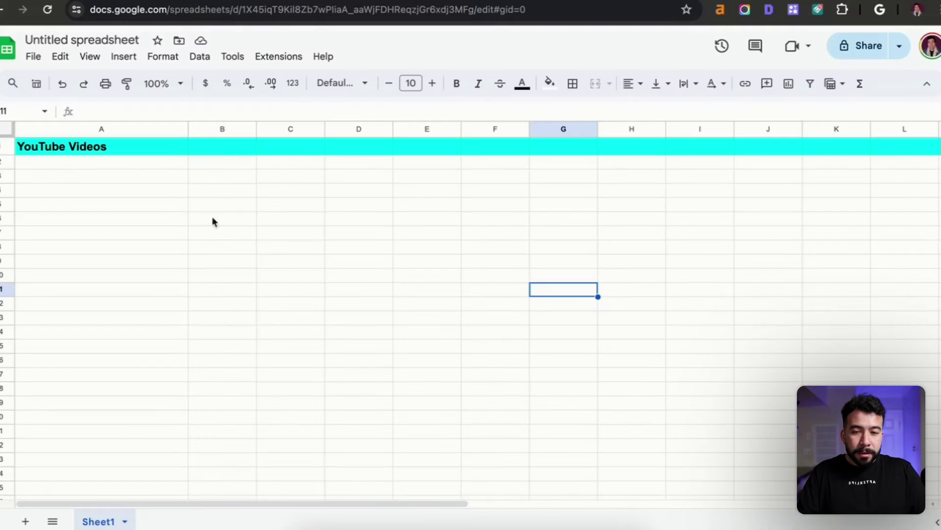
double_click(129, 162)
key(ctrl+v)
click(271, 230)
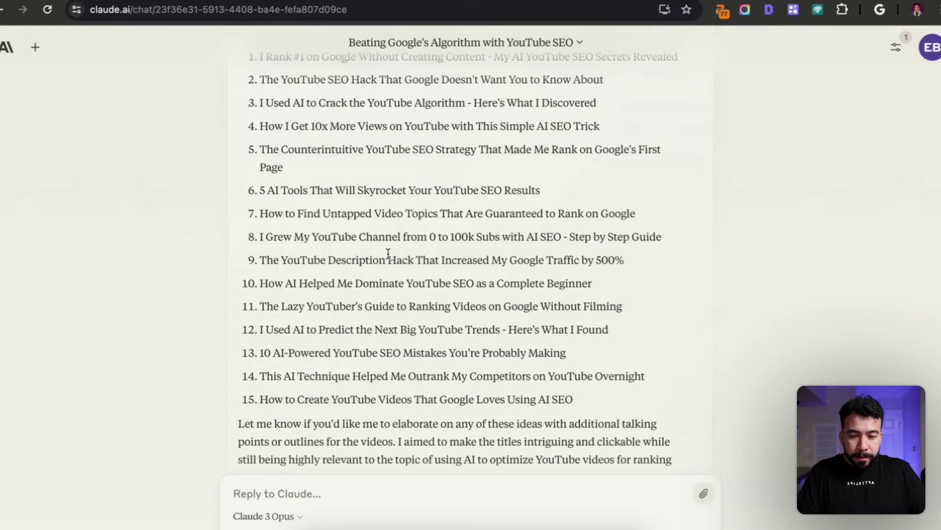
Copy idea 9's title into cell A3
triple_click(388, 254)
click(500, 255)
triple_click(537, 259)
key(super+c)
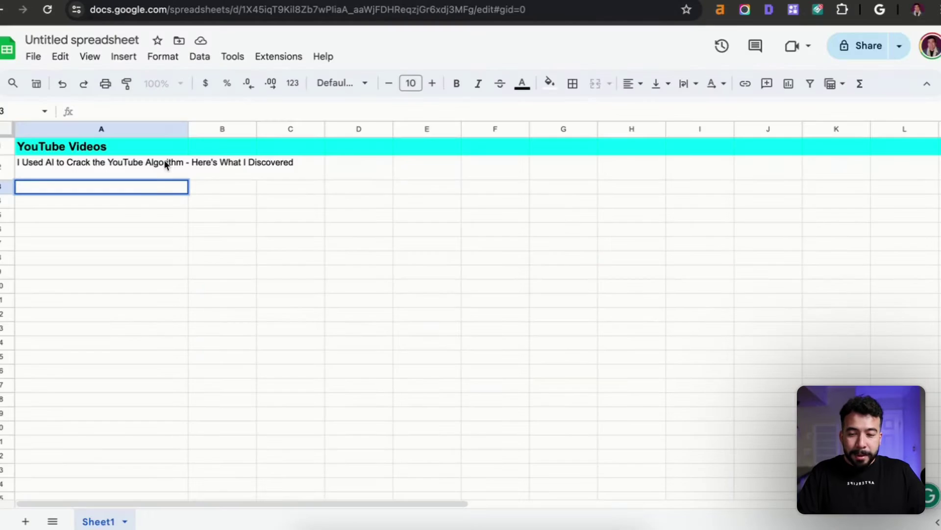
double_click(150, 189)
key(super+v)
click(371, 263)
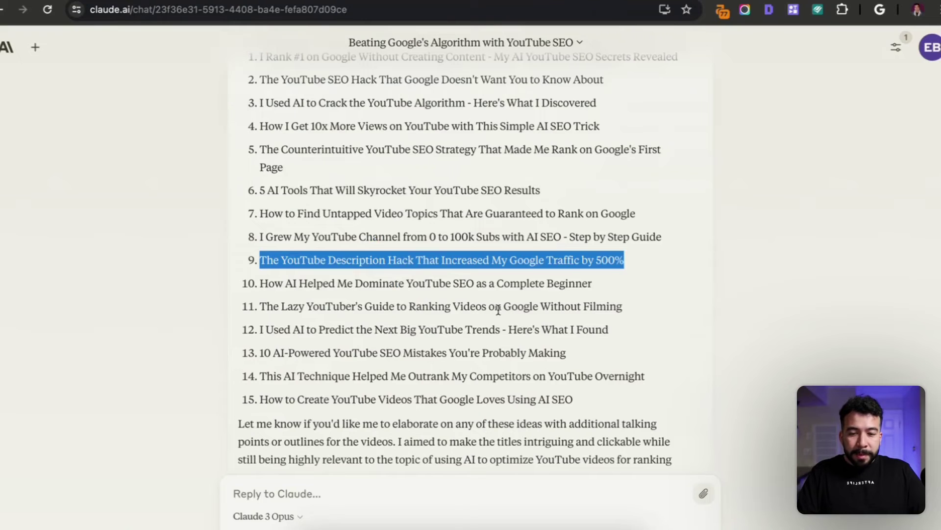
click(498, 309)
Copy idea 15's title into cell A4
scroll(593, 286, down, 3)
triple_click(508, 324)
click(610, 322)
triple_click(531, 323)
key(ctrl+Tab)
click(133, 209)
key(ctrl+shift+Tab)
scroll(483, 263, up, 1)
scroll(477, 217, up, 2)
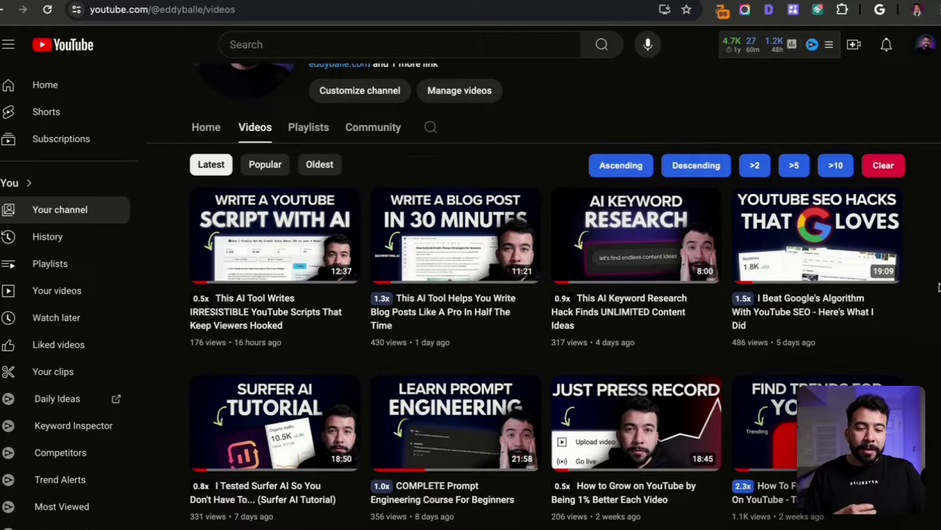
Paste a request for 15 more viral, unique topics, broader than YouTube SEO, into Claude's reply box
click(339, 2)
scroll(525, 343, down, 3)
click(531, 494)
text(This are great. Now give me 15 more viral and unique topics but it doesn't have to be related to youtube seo. It can be broader within my niche.)
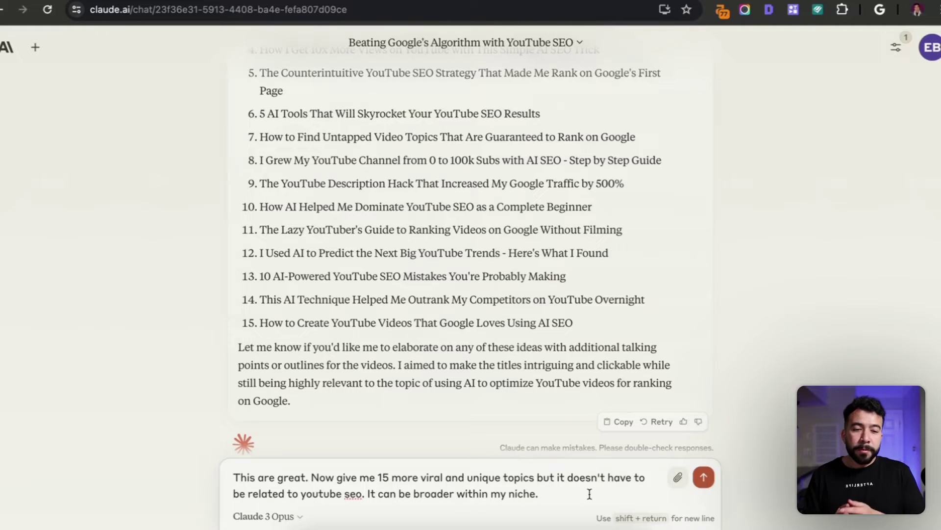
Send the request for 15 broader topics and scroll through Claude's digital-marketing ideas
key(Return)
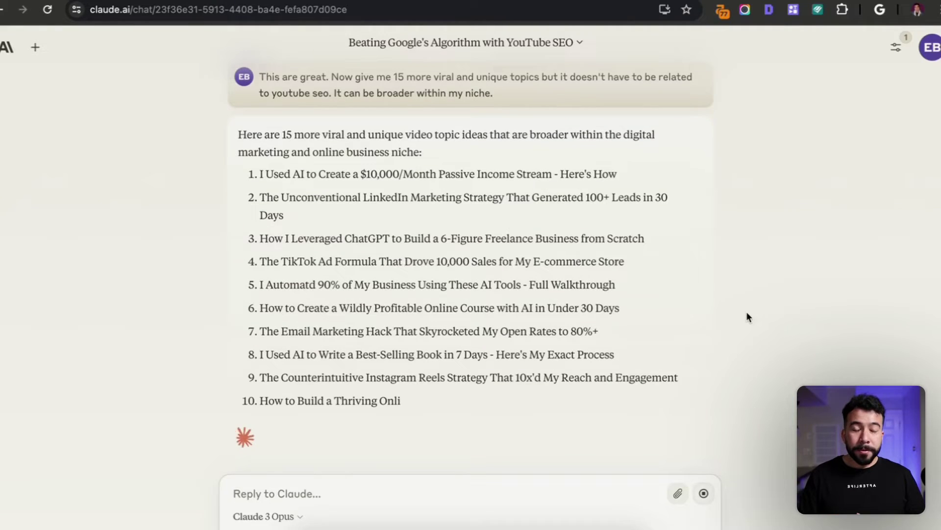
scroll(469, 308, up, 1)
scroll(599, 331, up, 4)
scroll(683, 239, up, 1)
scroll(682, 239, up, 2)
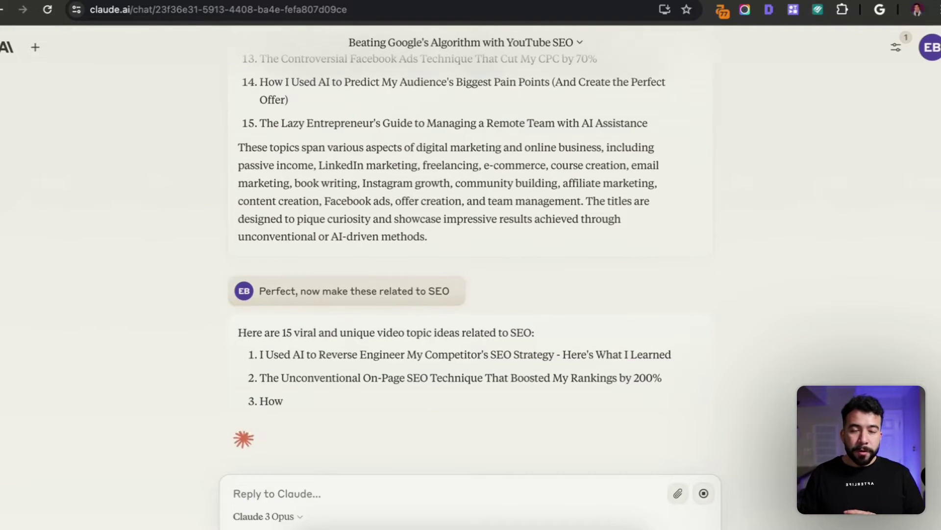
Copy Claude's idea 3, about creating highly linkable content assets, into cell A5
double_click(416, 211)
triple_click(461, 211)
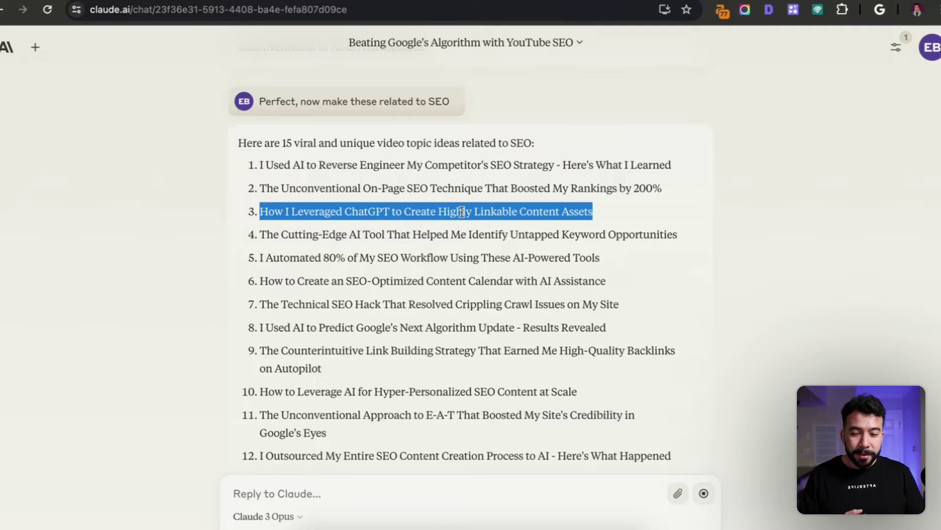
click(462, 211)
triple_click(523, 210)
key(ctrl+c)
click(284, 1)
click(166, 237)
key(ctrl+v)
Back in Claude, select idea 11's full title
click(367, 2)
click(459, 279)
scroll(366, 257, down, 3)
triple_click(410, 256)
scroll(439, 251, down, 2)
Browse the YouTube channel's Videos page and its uploads' outlier multipliers
click(98, 1)
mouse_move(888, 265)
scroll(907, 309, down, 1)
mouse_move(475, 250)
scroll(422, 275, down, 2)
mouse_move(466, 351)
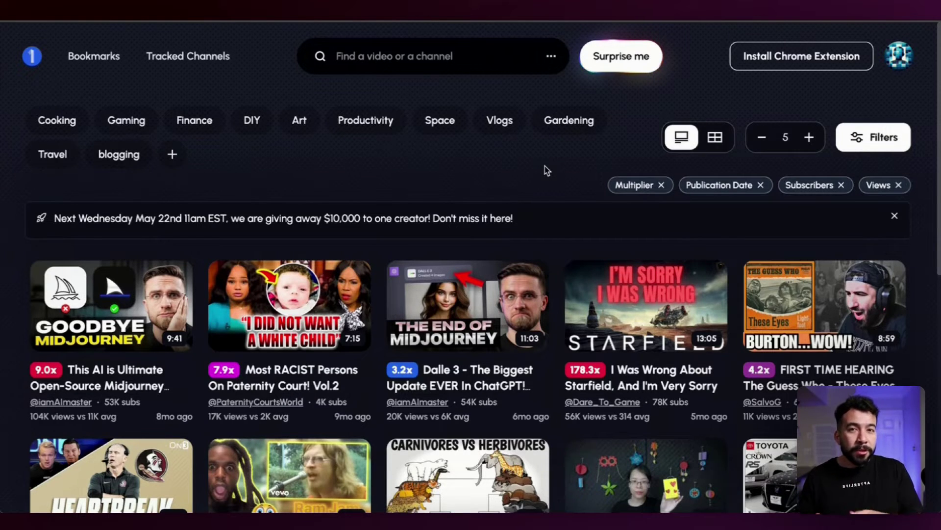
click(884, 142)
click(434, 387)
click(507, 444)
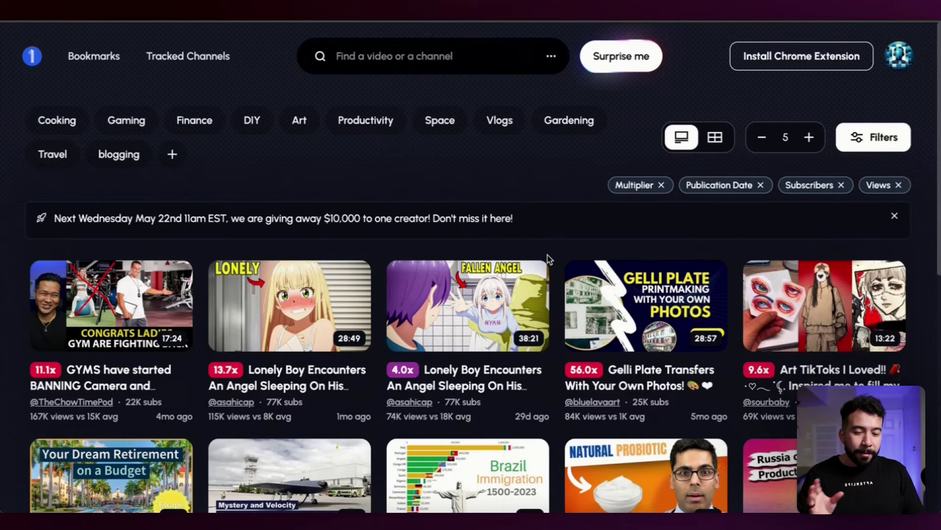
Search 1of10 for 'social media' outlier videos
mouse_move(551, 277)
click(465, 56)
text(social media)
key(Return)
Enter 'The Deadly Influence of SEO' in A7 and 'The Deadly Influence of YouTube' in A8
mouse_move(237, 231)
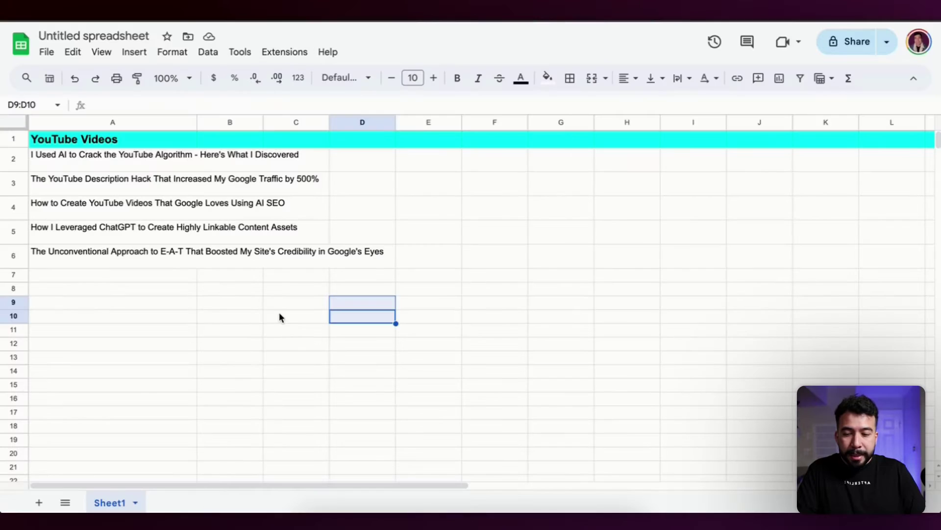
click(113, 274)
text(The Deadly Influence of SEO)
key(Return)
text(The)
key(Tab)
double_click(178, 289)
key(BackSpace)
key(BackSpace)
key(BackSpace)
text(YouTube)
click(363, 329)
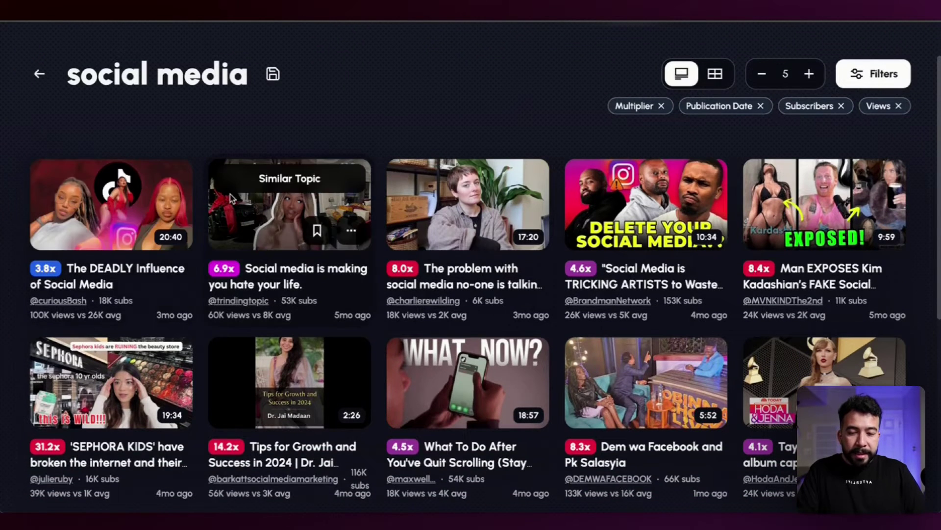
Open topics similar to The DEADLY Influence of Social Media, then add 'What to do after you've quit SEO' to A9
click(131, 188)
scroll(561, 216, down, 1)
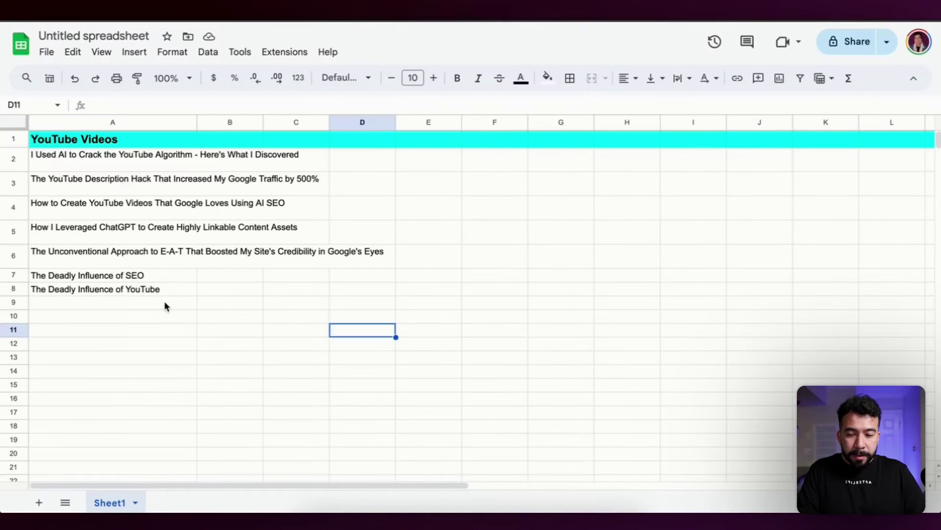
click(166, 305)
text(What to do after you've quit SEO)
key(Return)
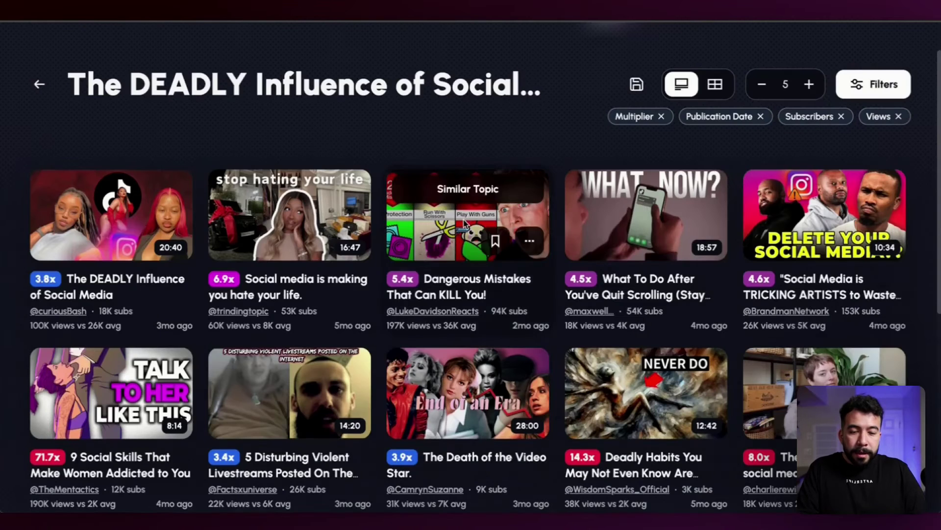
scroll(553, 141, up, 2)
Replace the 1of10 search with 'credit repair' and open the full results view
click(522, 57)
click(458, 57)
text(credit repair)
key(Return)
scroll(375, 196, down, 2)
key(Return)
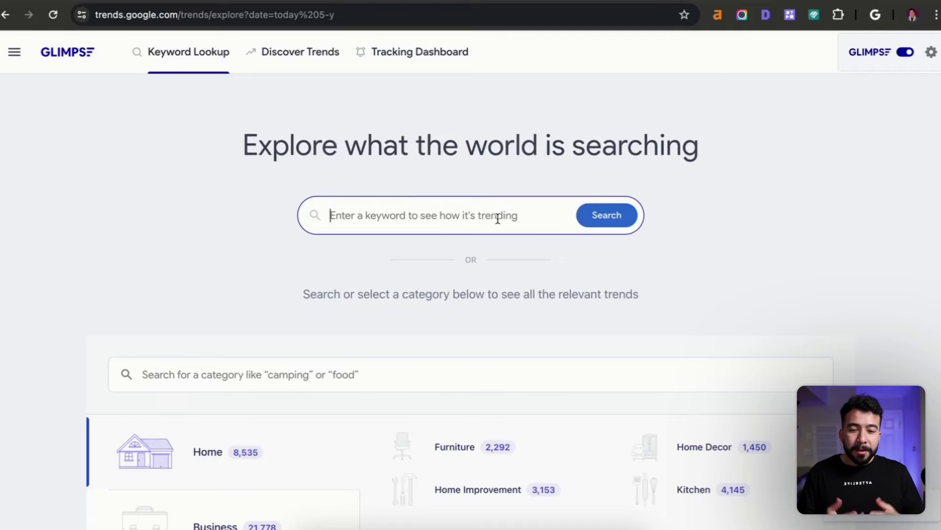
Look up 'ai content' in Glimpse's Keyword Lookup and scroll down to the People Also Search keywords
text(ai content)
key(Return)
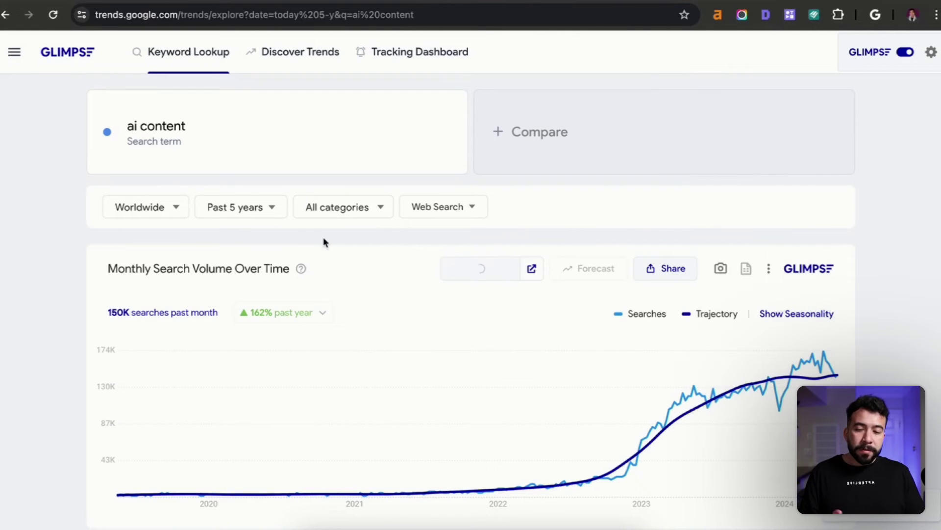
scroll(892, 260, down, 3)
scroll(892, 259, down, 5)
scroll(894, 259, down, 3)
scroll(884, 246, down, 2)
Switch the related-search source to YouTube and back to Google, then open 'ai content brief generator' on page 2
click(542, 120)
click(516, 193)
click(580, 118)
click(572, 147)
scroll(637, 314, down, 2)
click(828, 447)
scroll(903, 364, up, 3)
scroll(913, 340, down, 2)
mouse_move(199, 407)
click(201, 399)
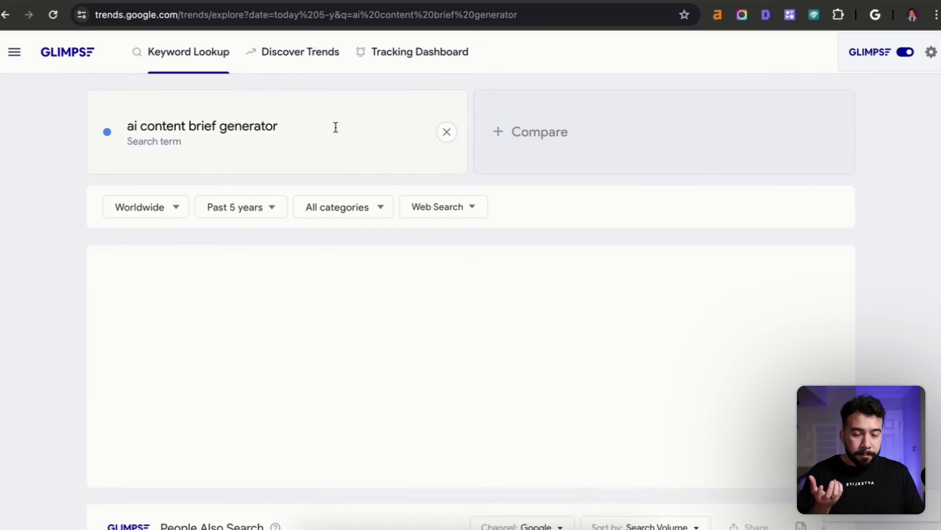
Search YouTube for 'ai content brief generator' in a new tab
click(336, 127)
key(super+c)
key(super+t)
text(yout)
key(BackSpace)
text(ube)
key(Return)
key(super+v)
key(Return)
scroll(683, 263, down, 1)
scroll(666, 210, down, 2)
scroll(666, 227, up, 2)
scroll(745, 179, up, 3)
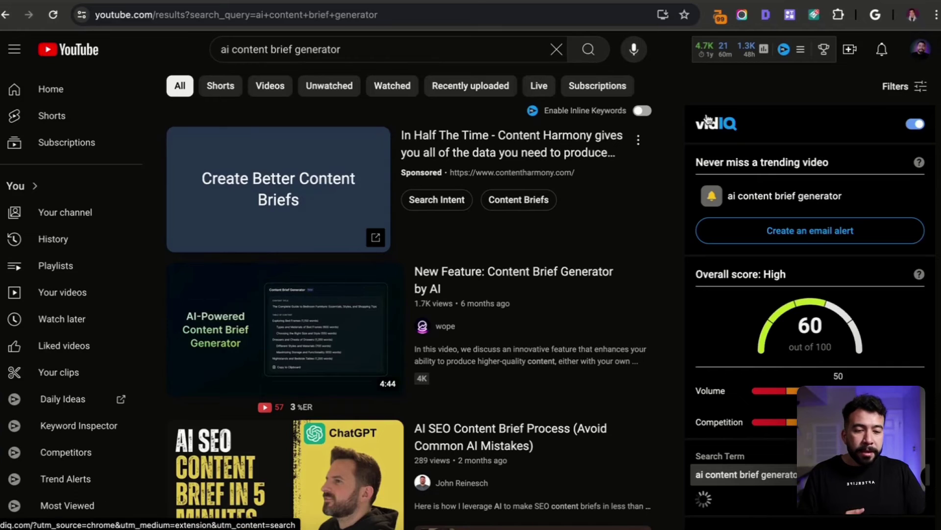
drag(673, 110, 730, 276)
scroll(735, 302, down, 2)
scroll(667, 396, down, 3)
scroll(667, 396, down, 7)
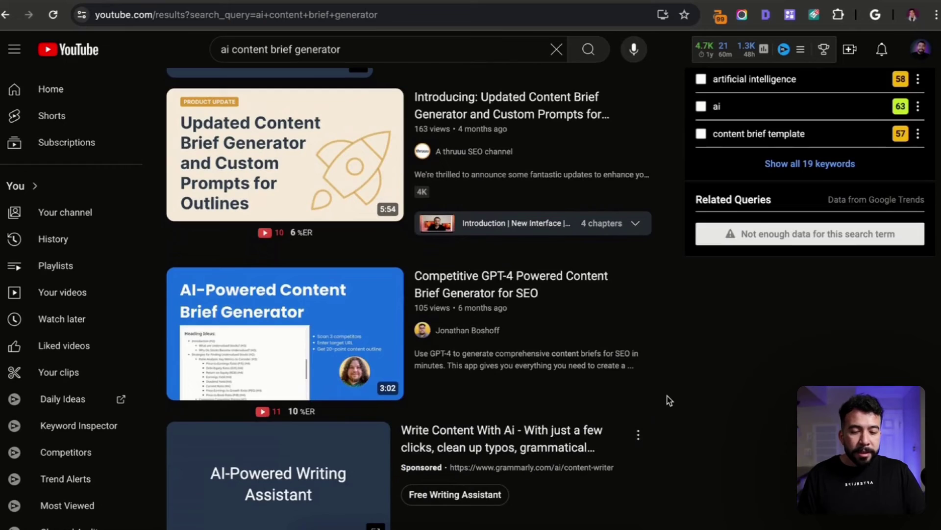
scroll(668, 399, down, 1)
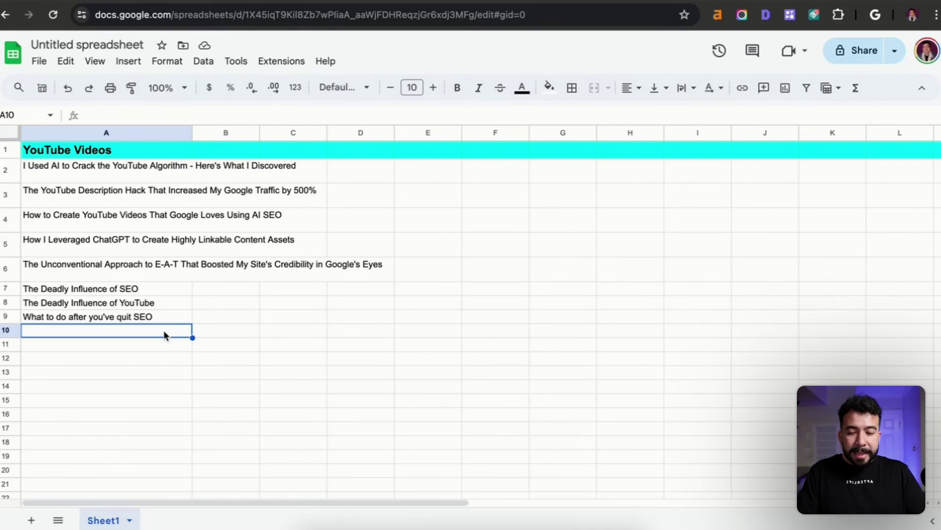
Enter 'ai content brief generator' in A10 to complete the YouTube Videos topic list
text(ai content brief generator)
key(Return)
click(279, 316)
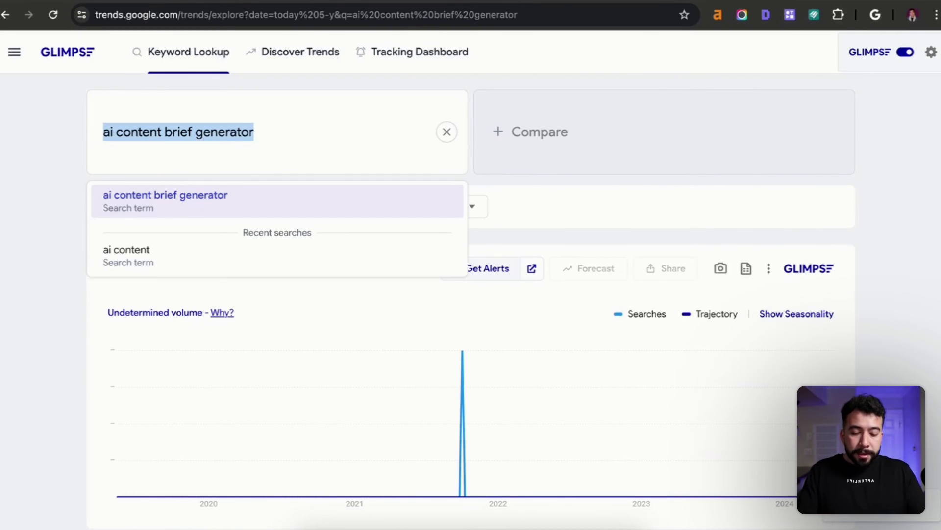
Run a Glimpse keyword lookup for 'pickleball' and scroll down to its related searches
text(pickleball)
key(Return)
scroll(915, 181, down, 6)
scroll(913, 177, down, 3)
mouse_move(204, 246)
scroll(505, 246, down, 1)
scroll(505, 246, up, 1)
Filter People Also Search to the 39 pickleball questions and browse the next page
mouse_move(676, 391)
click(205, 163)
mouse_move(587, 261)
scroll(586, 257, down, 1)
scroll(672, 435, down, 2)
click(833, 429)
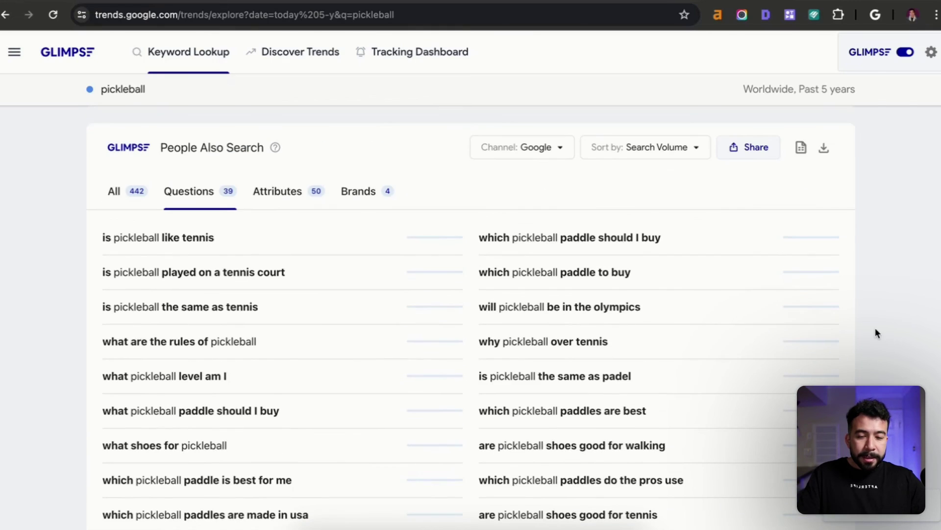
scroll(333, 328, down, 2)
scroll(81, 212, up, 2)
scroll(82, 212, up, 8)
scroll(927, 152, down, 3)
scroll(885, 218, down, 2)
scroll(885, 218, down, 3)
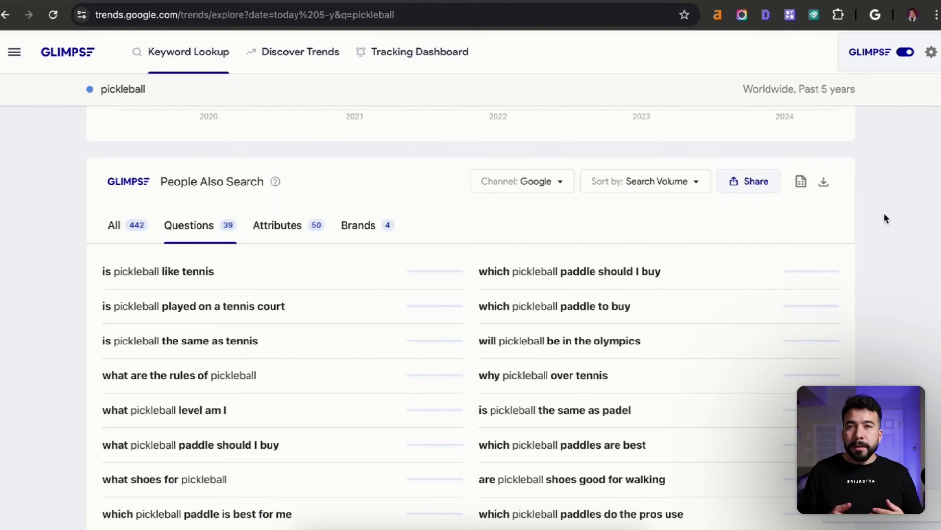